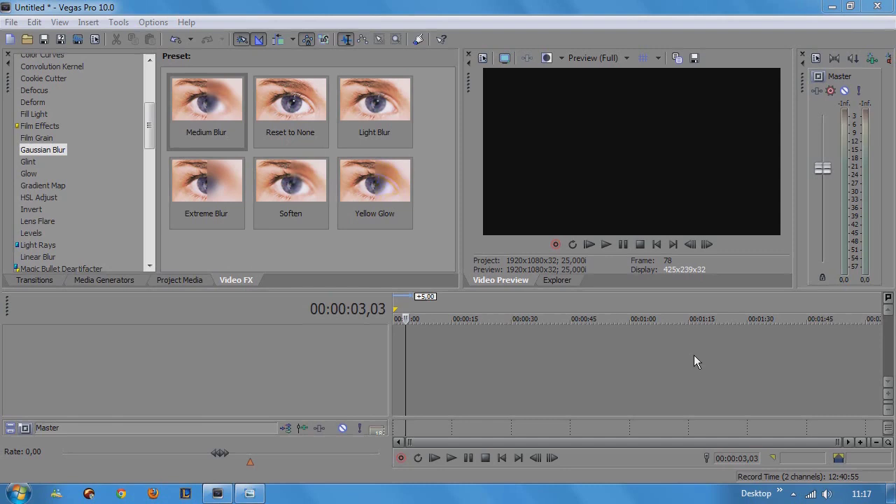
# Step: Bring the schiphol airport photo in Windows Photo Viewer in front of the Vegas project
pyautogui.click(245, 495)
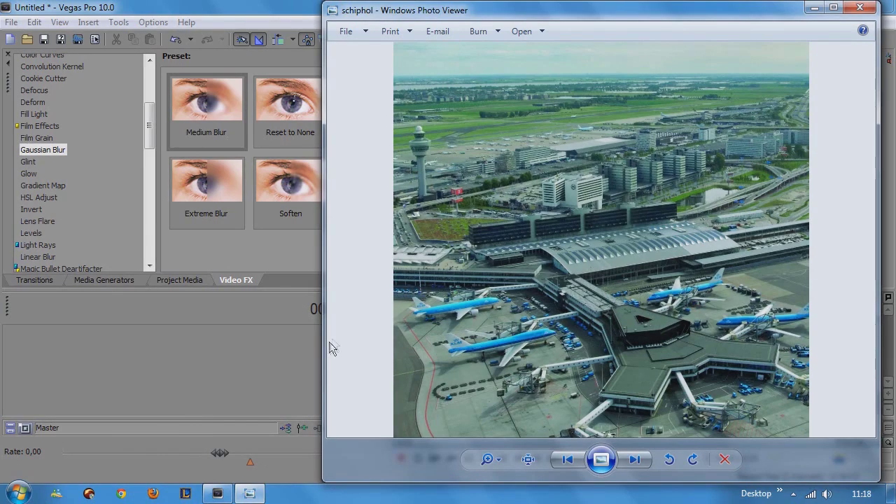
# Step: Find the schiphol photo in Explorer, close Photo Viewer, and drag the photo onto the Vegas timeline
pyautogui.rightClick(449, 275)
pyautogui.click(483, 325)
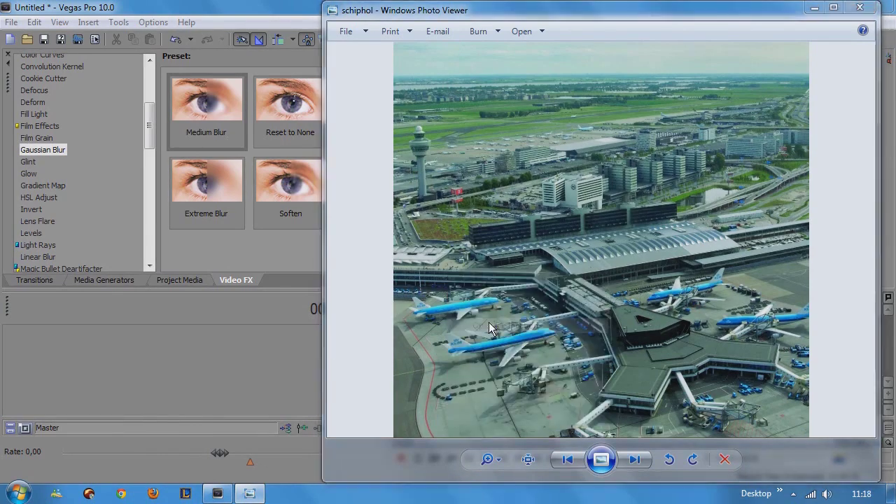
pyautogui.click(867, 8)
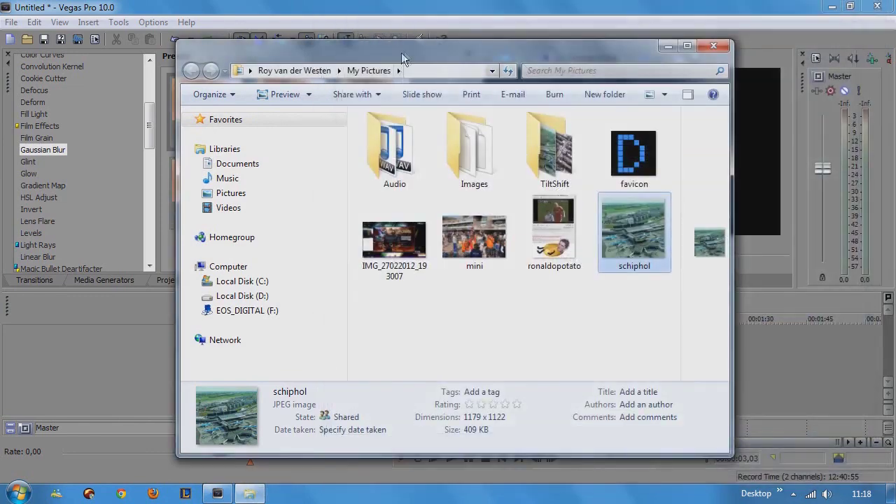
pyautogui.moveTo(407, 55); pyautogui.dragTo(626, 48)
pyautogui.moveTo(865, 224); pyautogui.dragTo(392, 347)
pyautogui.click(392, 350)
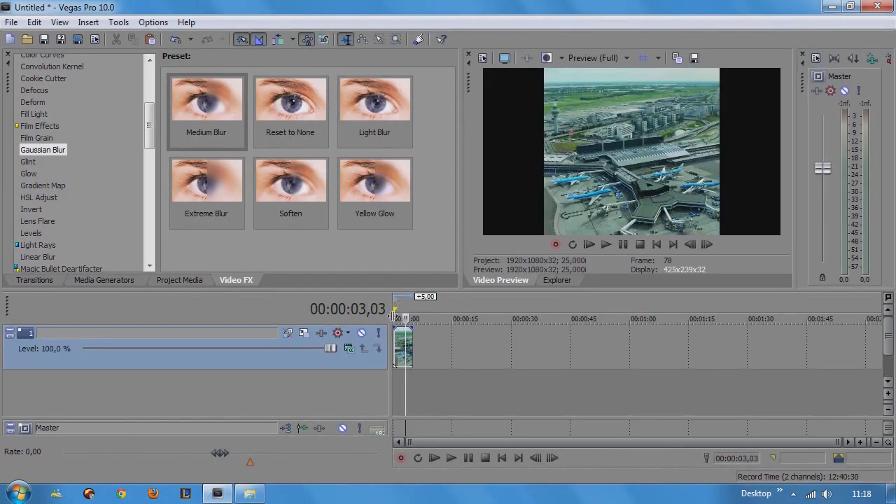
# Step: Apply the 16:9 Widescreen TV Pan/Crop preset to the schiphol image event
pyautogui.scroll(3, 403, 360)
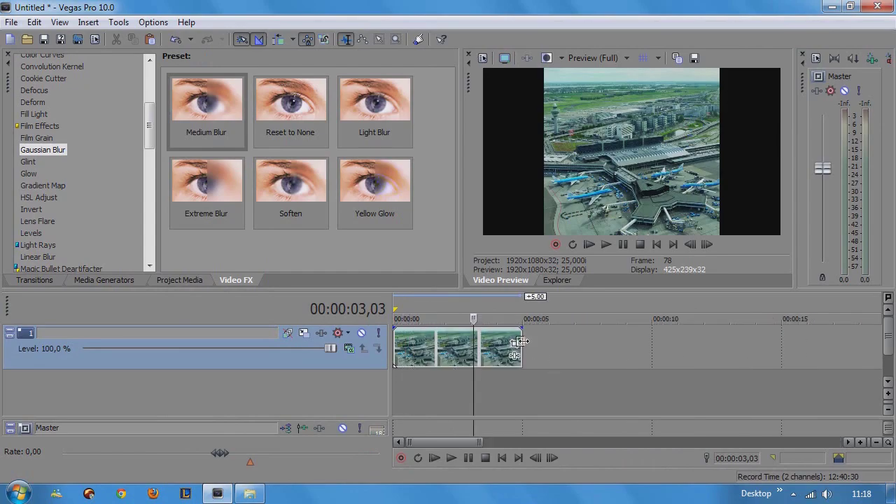
pyautogui.click(515, 348)
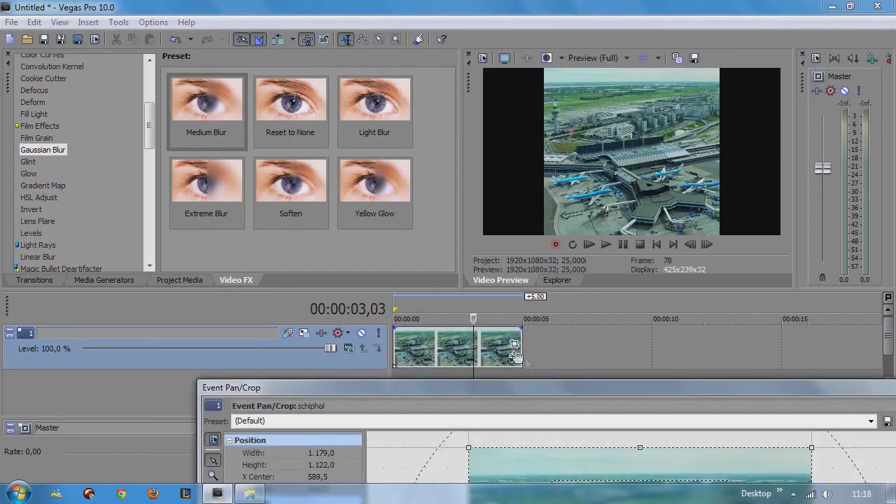
pyautogui.moveTo(543, 390); pyautogui.dragTo(433, 122)
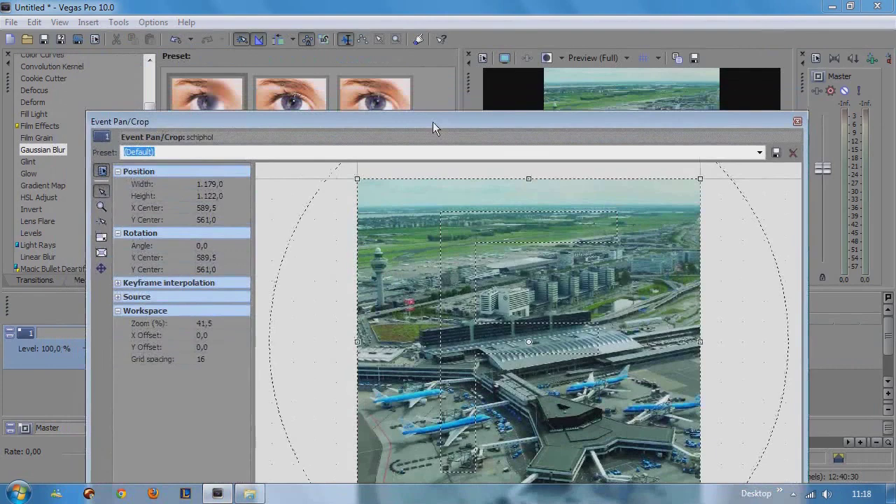
pyautogui.click(759, 152)
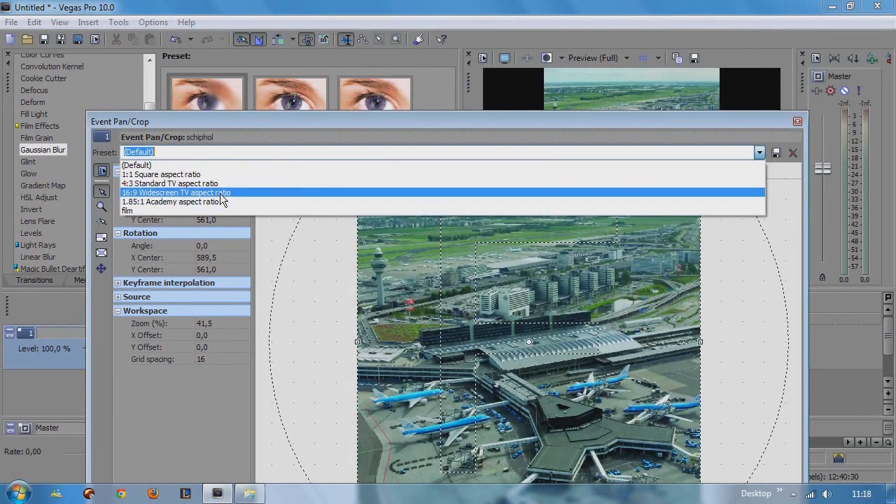
pyautogui.click(220, 194)
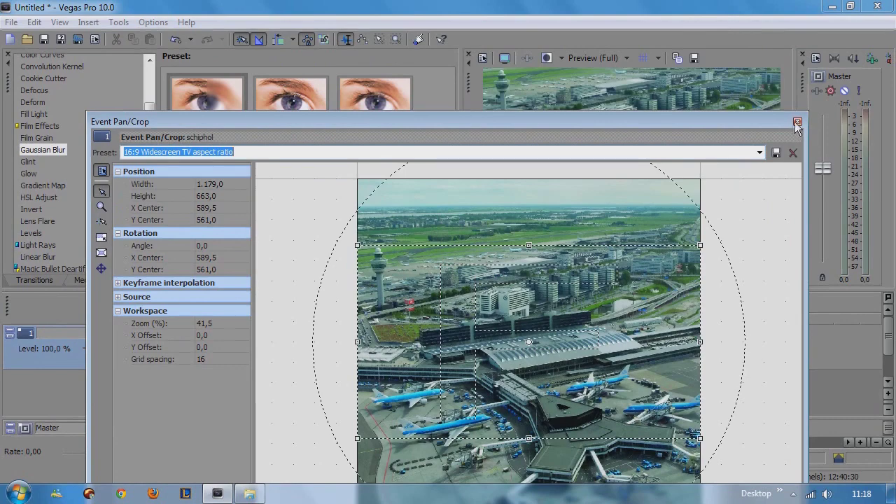
pyautogui.moveTo(611, 134); pyautogui.dragTo(585, 59)
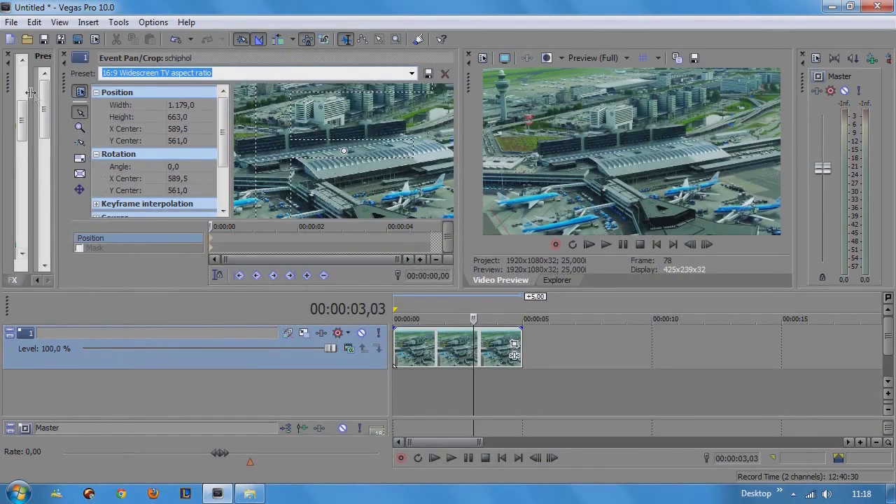
pyautogui.doubleClick(65, 91)
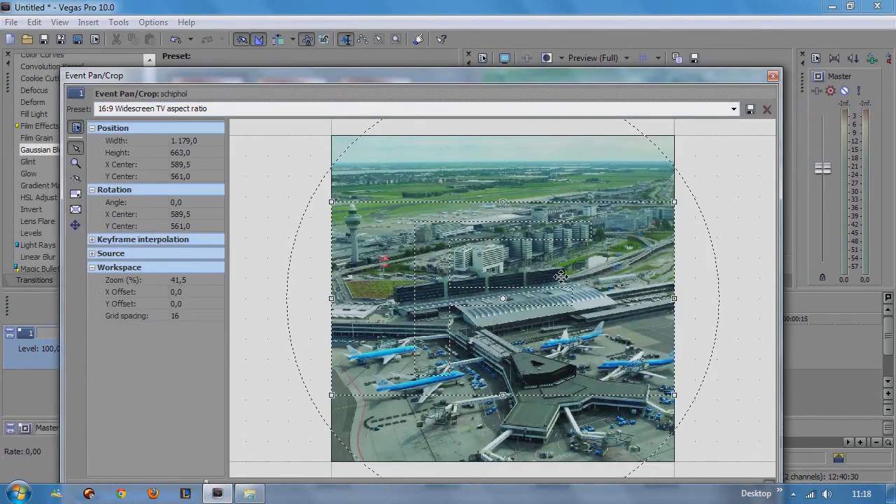
# Step: Shift the crop frame down toward the terminal and parked planes, then close Pan/Crop
pyautogui.moveTo(561, 277); pyautogui.dragTo(561, 325)
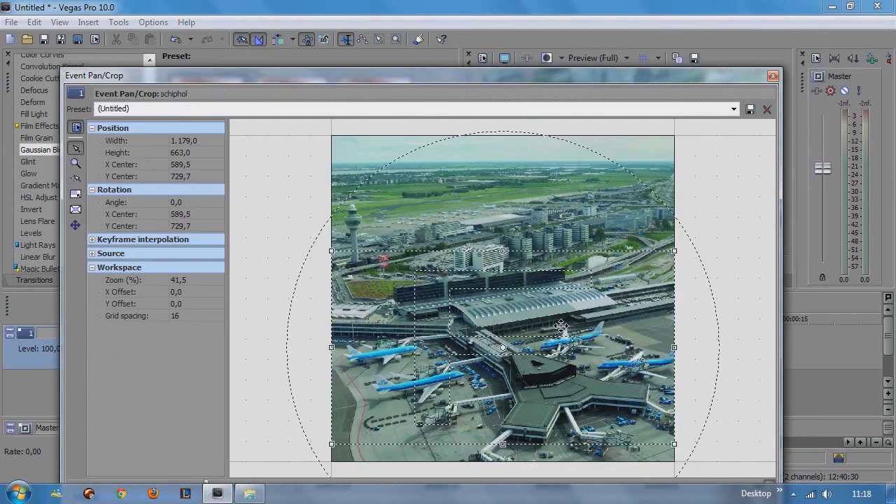
pyautogui.moveTo(429, 394); pyautogui.dragTo(441, 381)
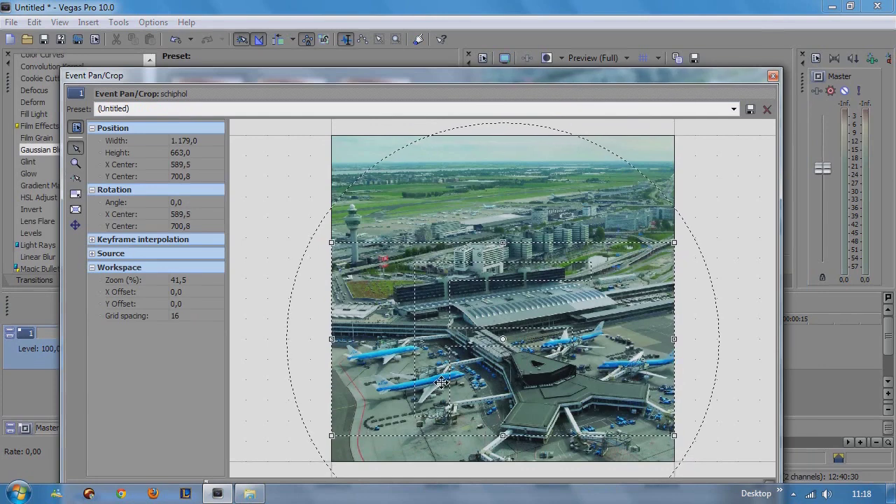
pyautogui.click(773, 76)
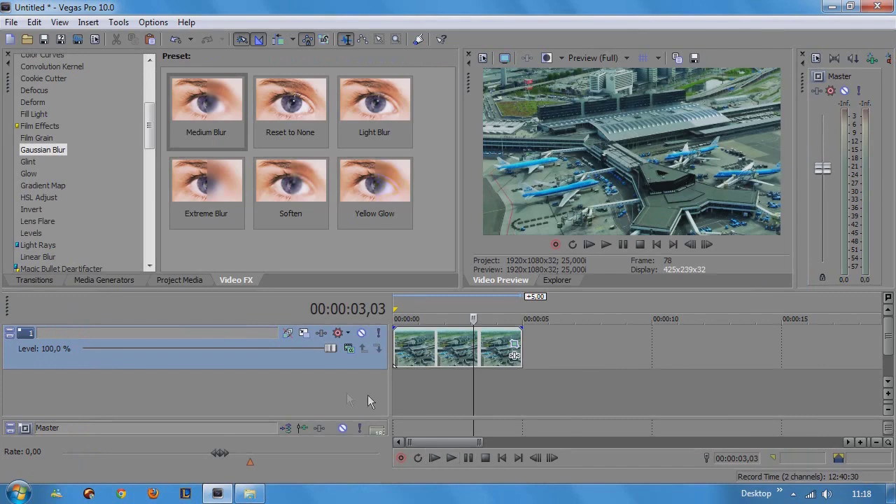
# Step: Insert a new empty video track above the airport image track
pyautogui.rightClick(338, 394)
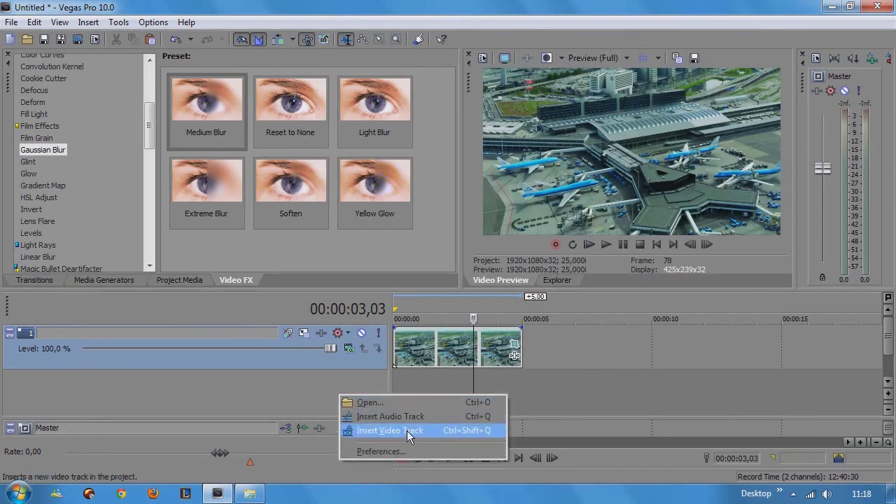
pyautogui.click(438, 336)
pyautogui.click(439, 336)
pyautogui.rightClick(340, 399)
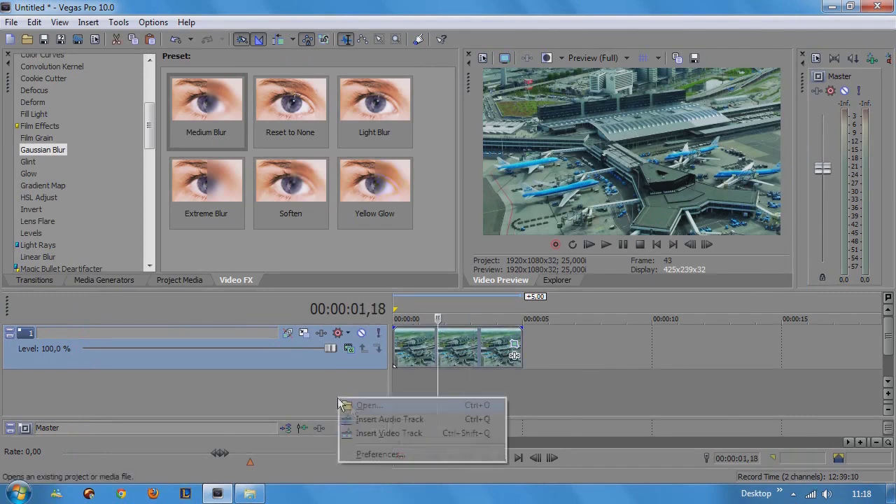
pyautogui.click(384, 434)
# Step: Paste a copy of the airport image onto track 1 at 0s and mute track 2
pyautogui.rightClick(418, 401)
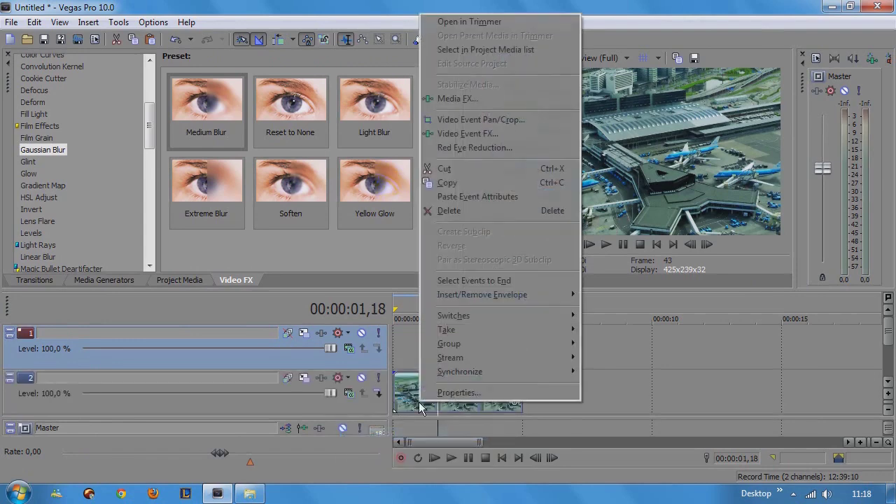
pyautogui.click(448, 182)
pyautogui.click(397, 348)
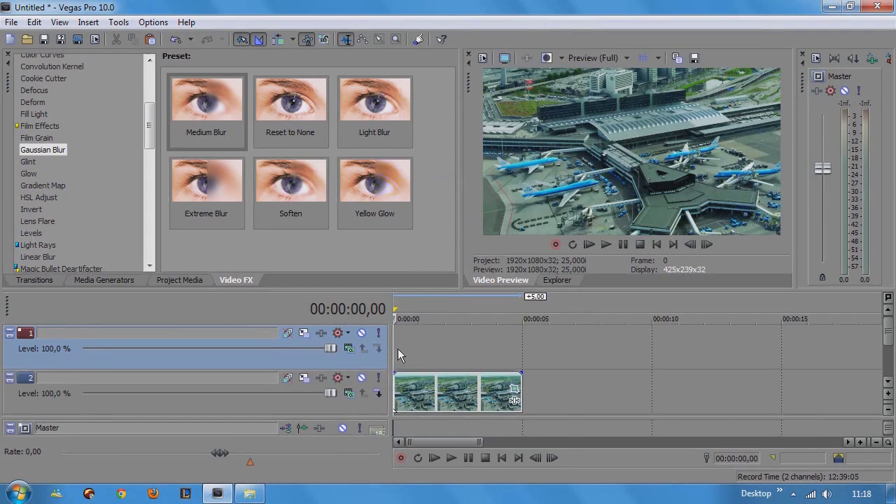
pyautogui.rightClick(397, 349)
pyautogui.click(438, 200)
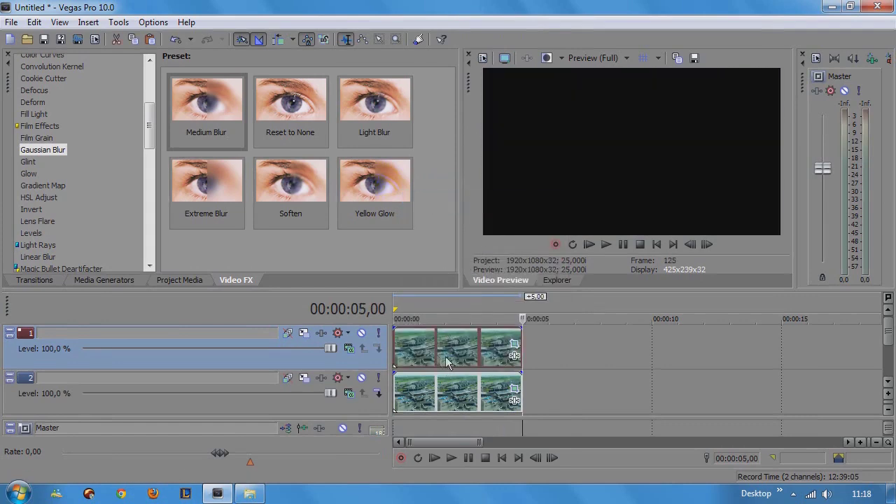
pyautogui.click(457, 319)
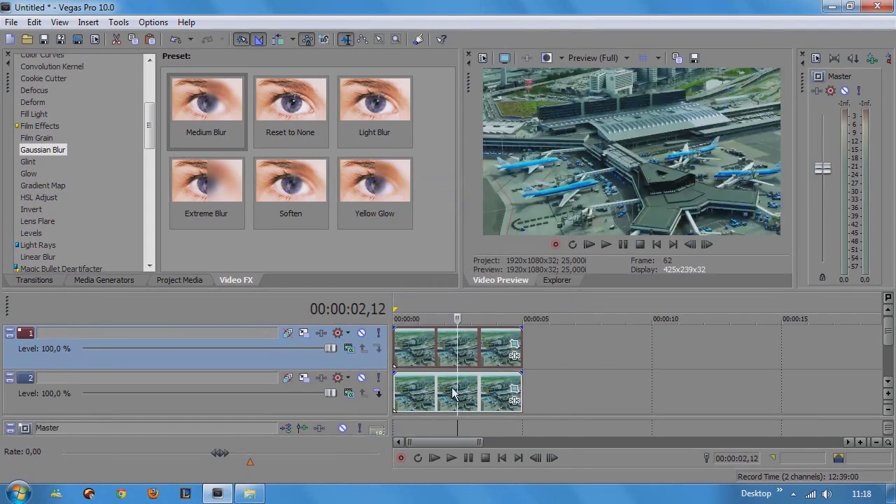
pyautogui.click(360, 379)
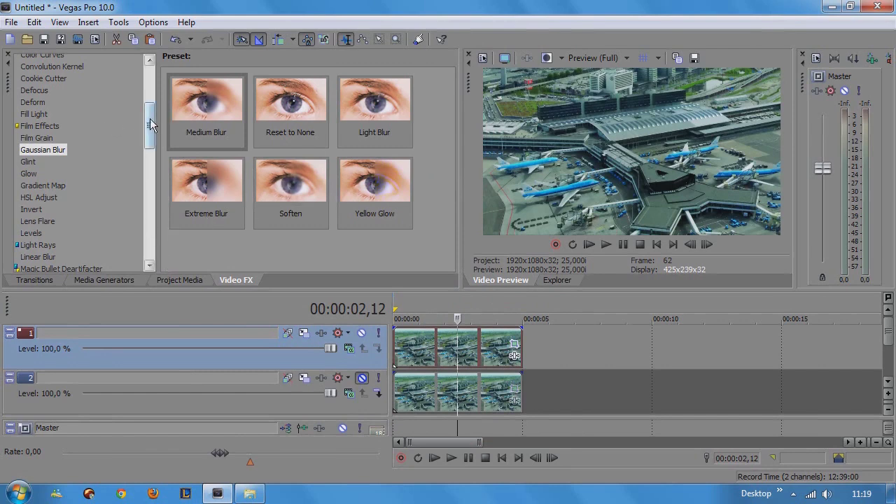
# Step: Apply the Cookie Cutter preset 'Circle Cut Out, Center, Blurred' to the top-track image
pyautogui.moveTo(151, 124); pyautogui.dragTo(152, 114)
pyautogui.click(68, 128)
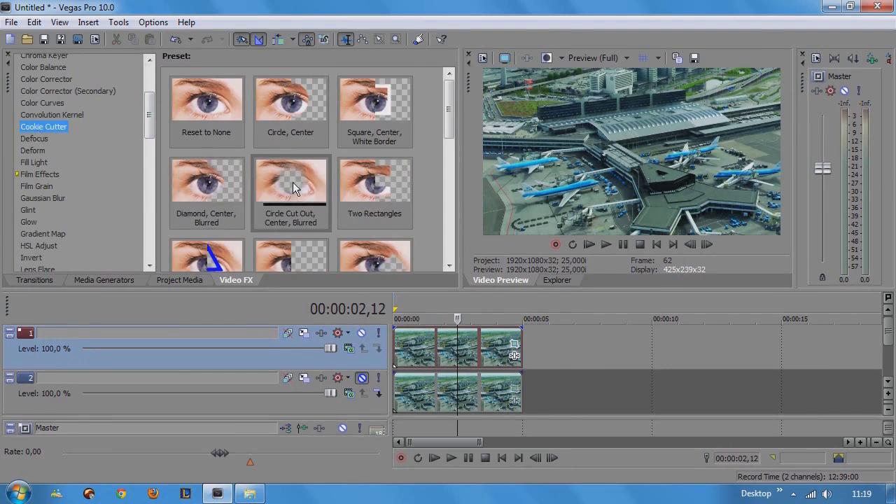
pyautogui.moveTo(294, 188); pyautogui.dragTo(409, 340)
pyautogui.moveTo(266, 128); pyautogui.dragTo(339, 103)
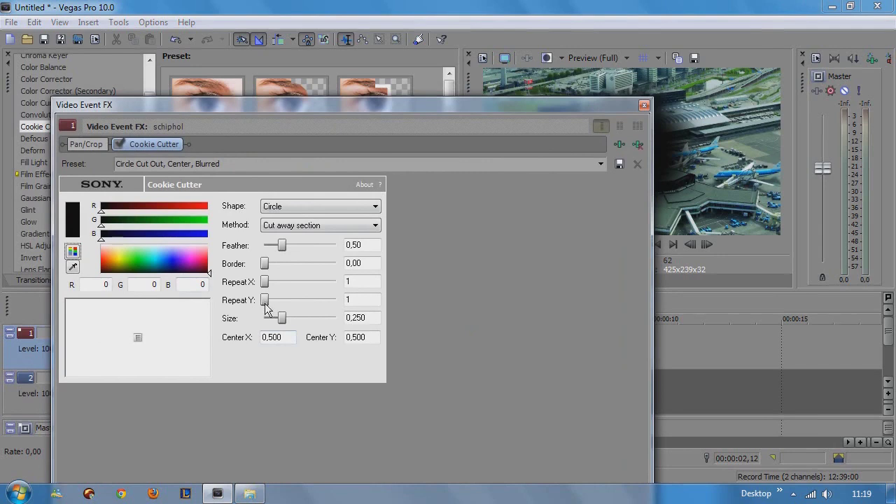
# Step: Set Repeat X to 10, Center Y 0,652, Feather 0,84 and Size 0,400
pyautogui.moveTo(266, 282); pyautogui.dragTo(338, 293)
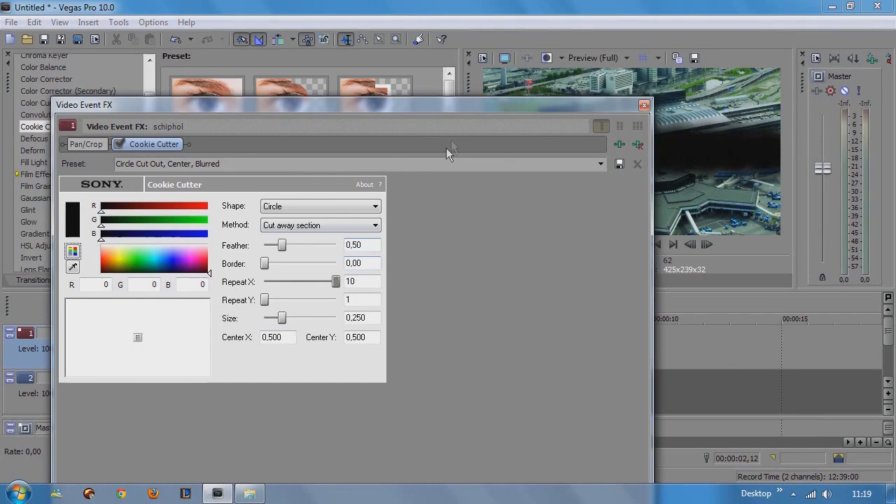
pyautogui.moveTo(433, 103)
pyautogui.mouseDown()
pyautogui.moveTo(463, 138)
pyautogui.moveTo(421, 133)
pyautogui.moveTo(432, 132)
pyautogui.moveTo(430, 120)
pyautogui.mouseUp()
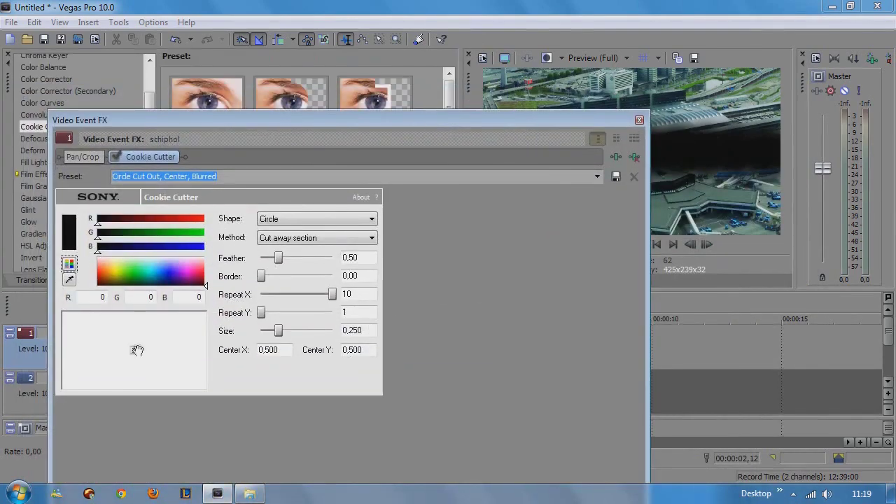
pyautogui.moveTo(136, 357); pyautogui.dragTo(136, 364)
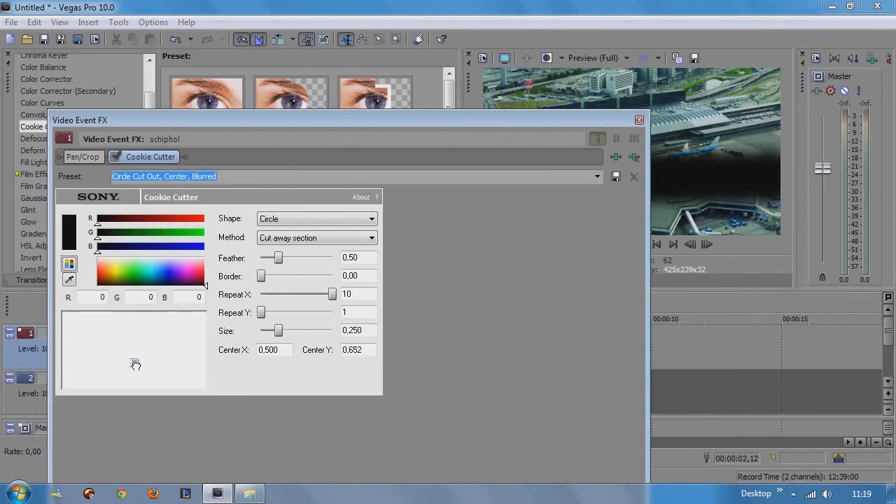
pyautogui.moveTo(293, 120); pyautogui.dragTo(275, 111)
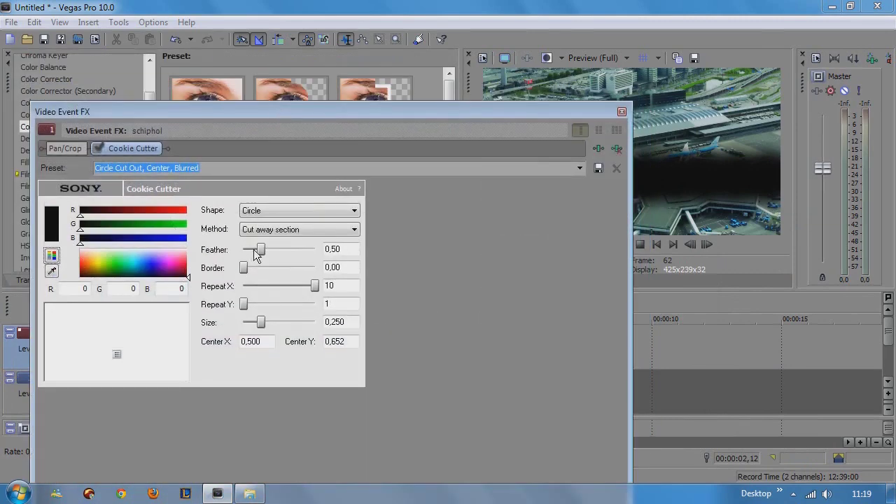
pyautogui.moveTo(263, 252); pyautogui.dragTo(275, 251)
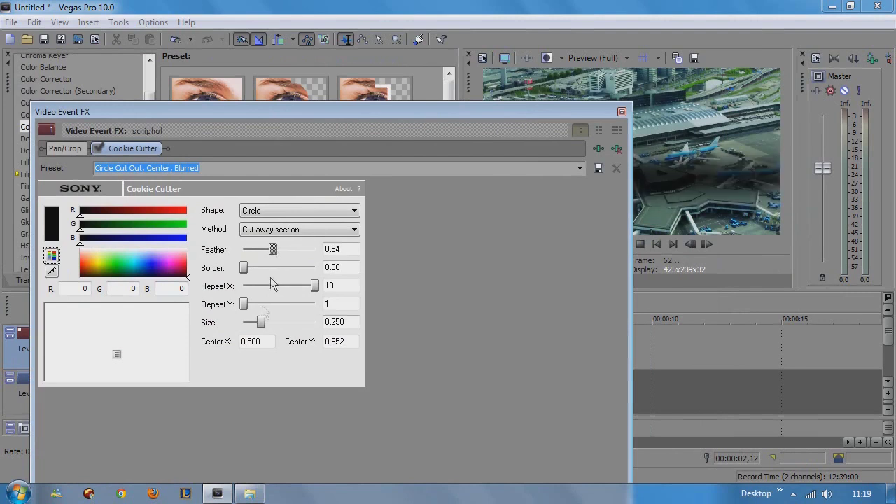
pyautogui.moveTo(261, 322)
pyautogui.mouseDown()
pyautogui.moveTo(283, 329)
pyautogui.moveTo(273, 331)
pyautogui.mouseUp()
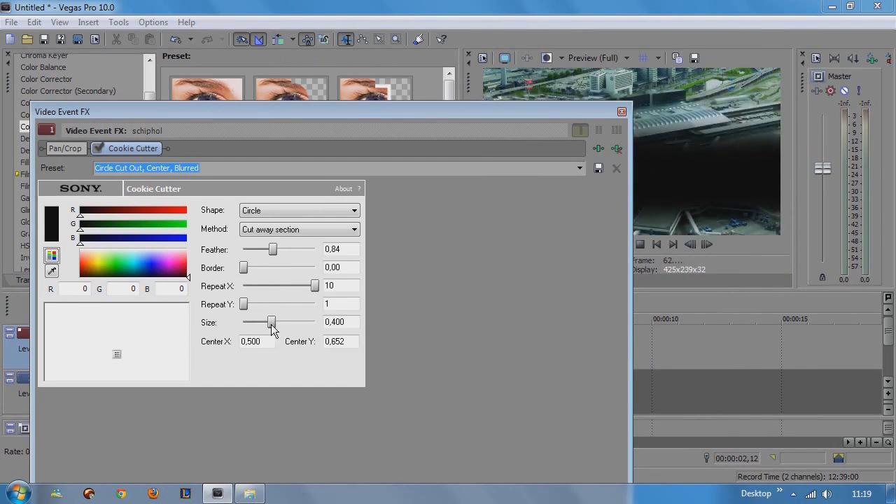
pyautogui.click(621, 113)
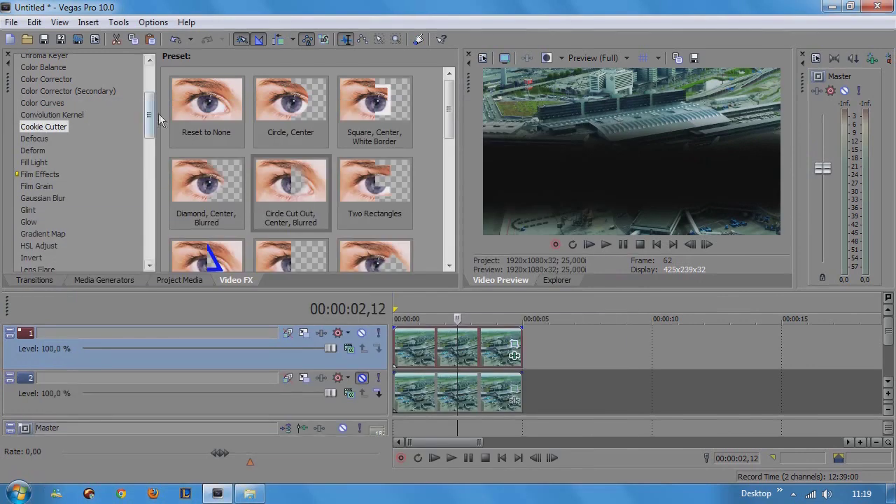
# Step: Apply the Gaussian Blur Medium Blur preset to the track 1 clip
pyautogui.moveTo(152, 112); pyautogui.dragTo(147, 137)
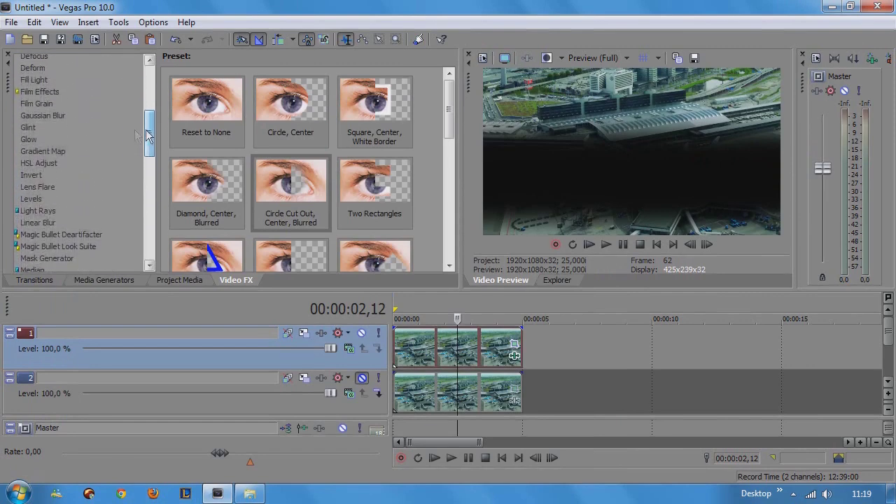
pyautogui.click(70, 116)
pyautogui.moveTo(231, 100); pyautogui.dragTo(436, 357)
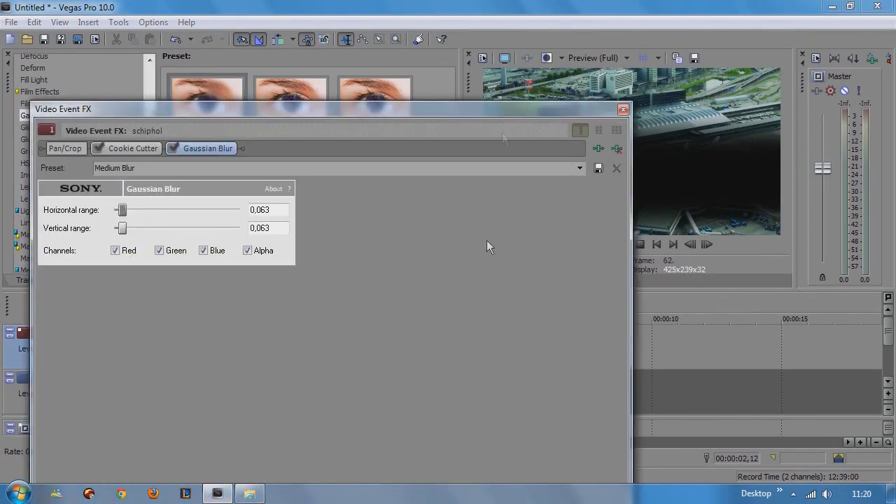
pyautogui.moveTo(258, 120); pyautogui.dragTo(307, 104)
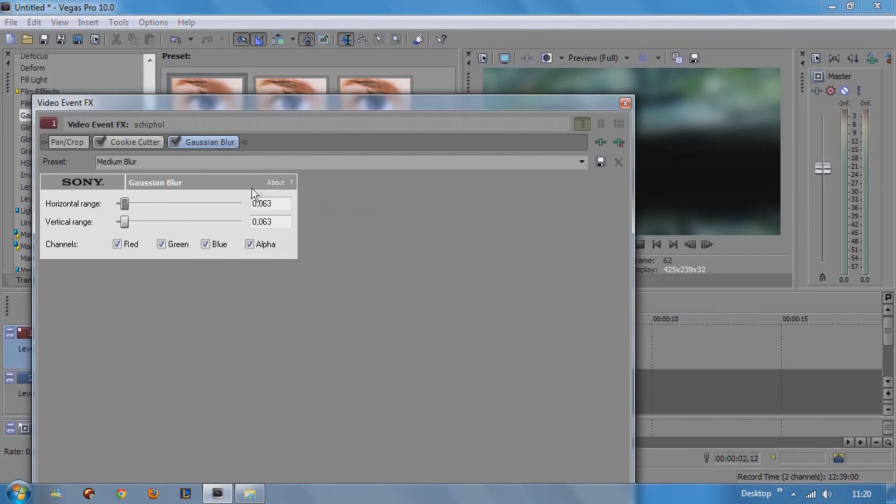
# Step: Set the blur's horizontal and vertical range both to 0,022
pyautogui.moveTo(276, 203); pyautogui.dragTo(266, 203)
pyautogui.click(280, 222)
pyautogui.click(282, 224)
pyautogui.moveTo(269, 221); pyautogui.dragTo(260, 222)
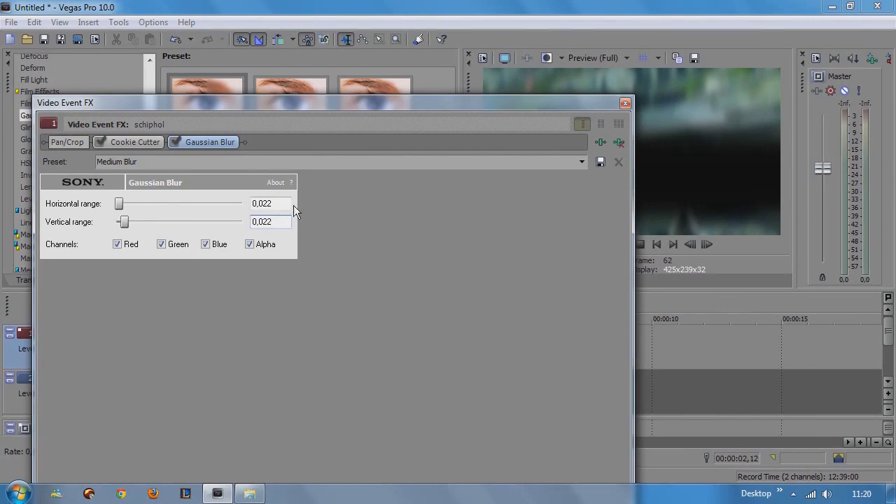
pyautogui.click(625, 103)
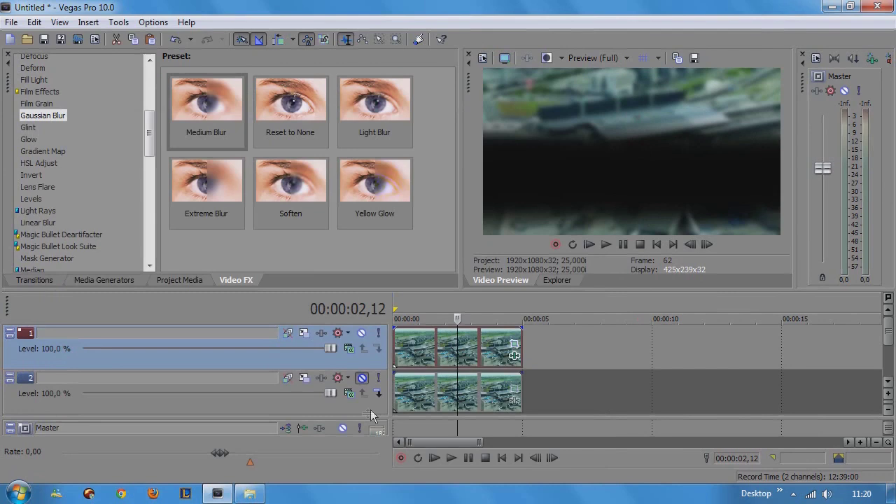
# Step: Add a Reset to None Color Corrector to the top clip with Saturation 1,500
pyautogui.click(468, 391)
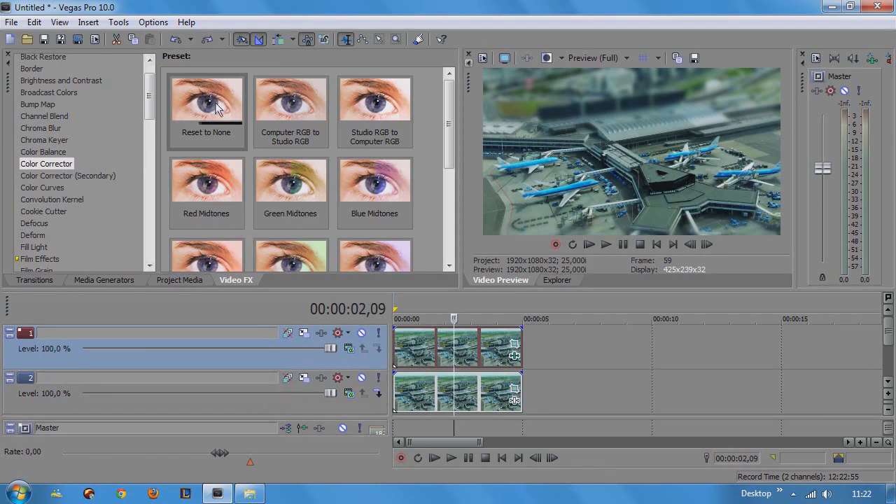
pyautogui.moveTo(213, 106); pyautogui.dragTo(442, 349)
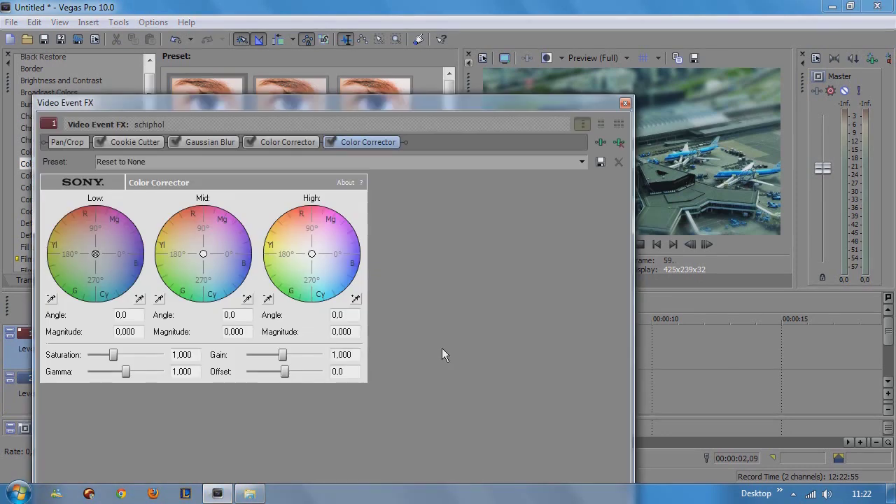
pyautogui.moveTo(119, 355); pyautogui.dragTo(126, 355)
pyautogui.press('BackSpace')
pyautogui.press('BackSpace')
pyautogui.write('00')
# Step: Remove the duplicate Color Corrector and clear the preset name to save it as 'miniature'
pyautogui.click(288, 143)
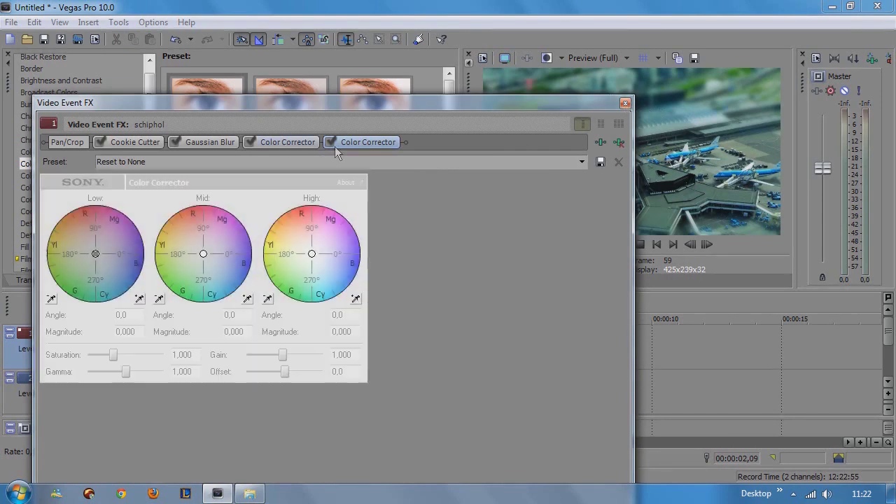
pyautogui.click(619, 143)
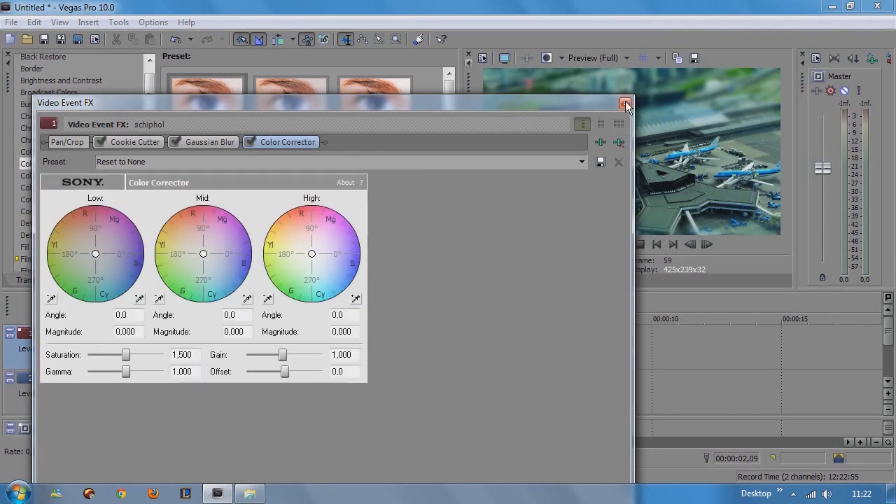
pyautogui.click(315, 163)
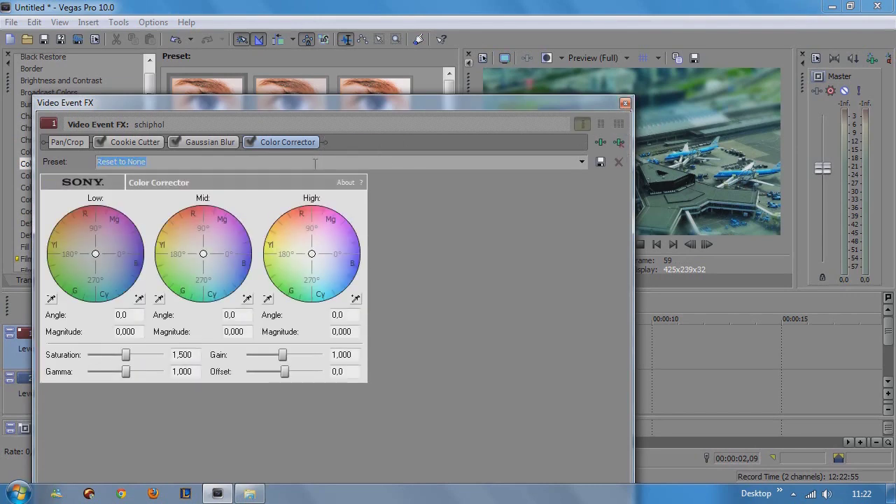
pyautogui.press('BackSpace')
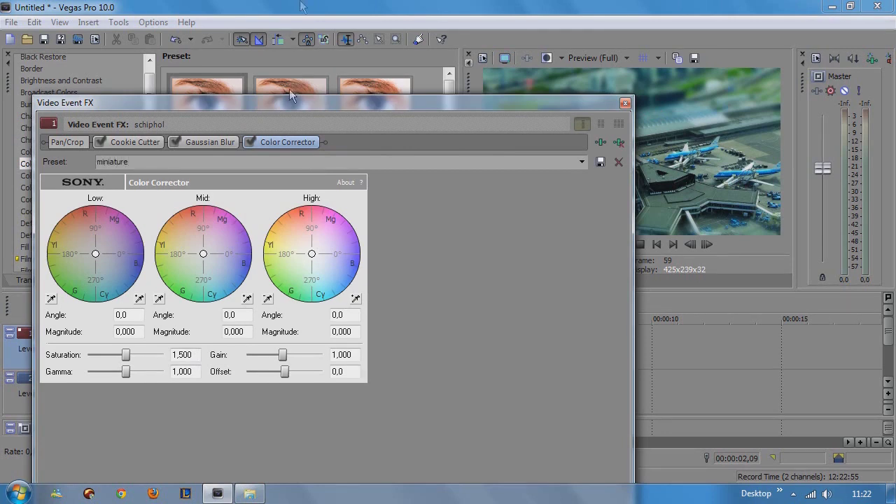
# Step: Apply the saved 'miniature' Color Corrector preset, Saturation 1,500, to the track 2 schiphol clip
pyautogui.click(624, 105)
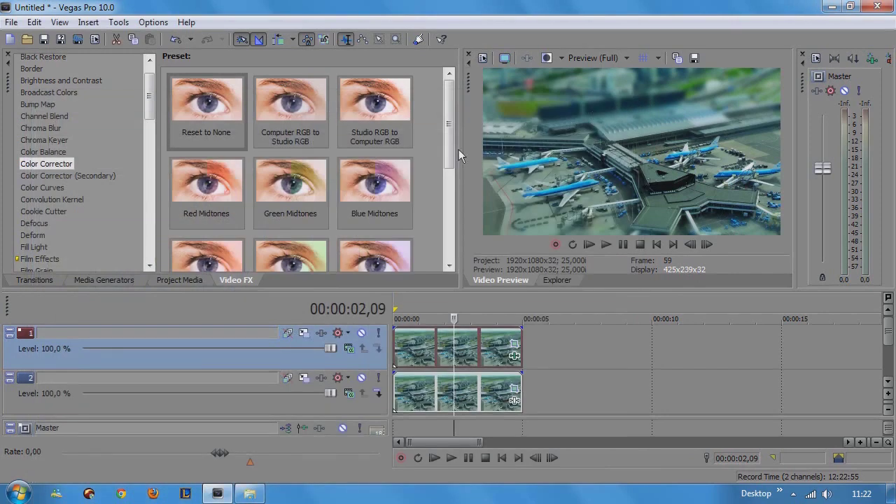
pyautogui.scroll(-3, 456, 149)
pyautogui.click(429, 405)
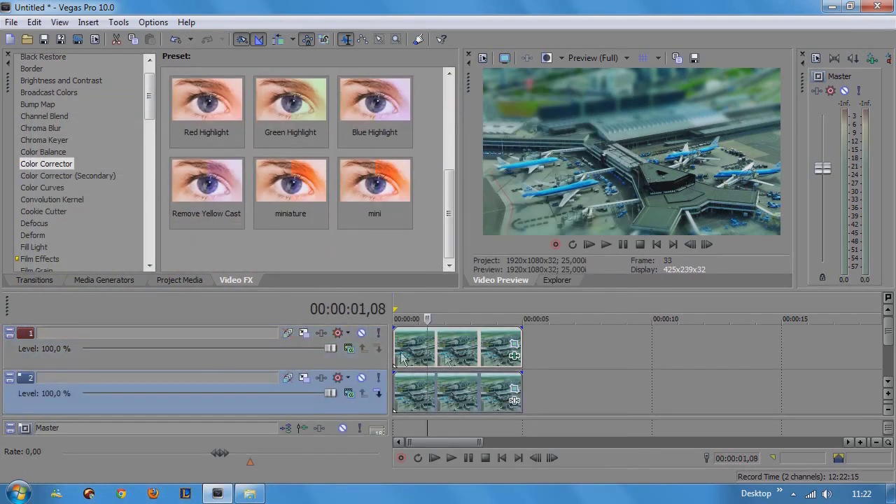
pyautogui.click(472, 349)
pyautogui.click(476, 384)
pyautogui.click(439, 363)
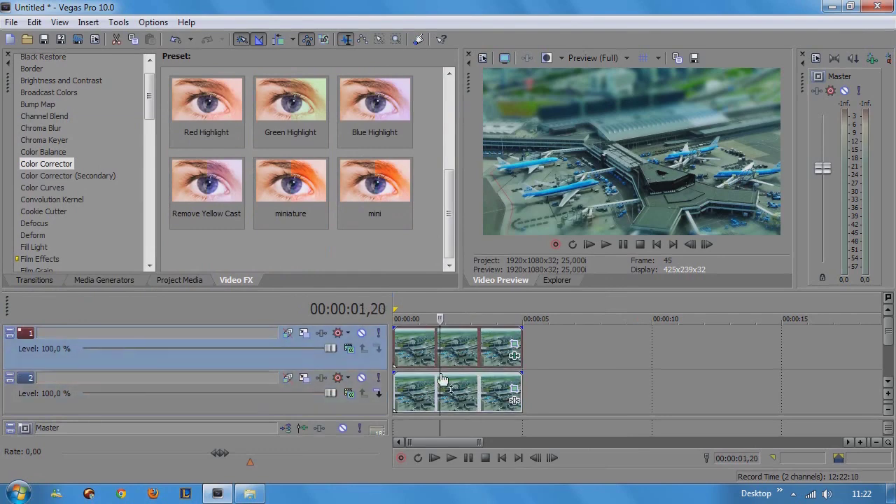
pyautogui.moveTo(323, 204); pyautogui.dragTo(449, 392)
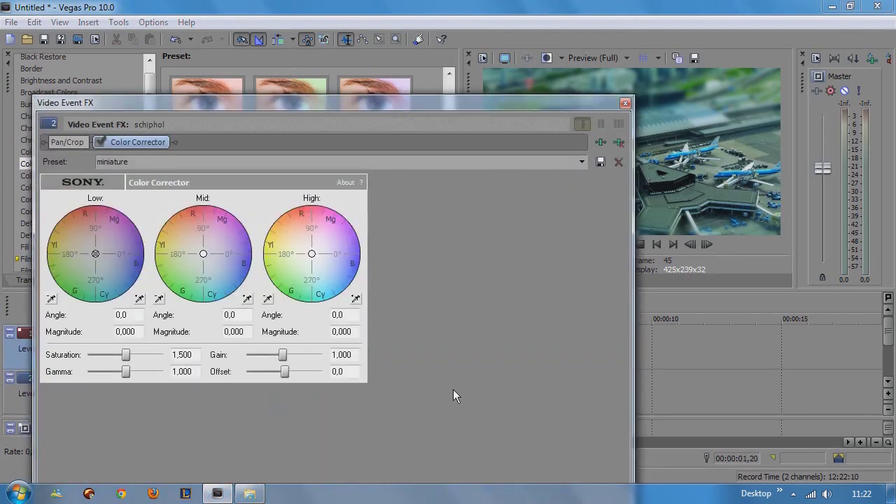
pyautogui.click(625, 103)
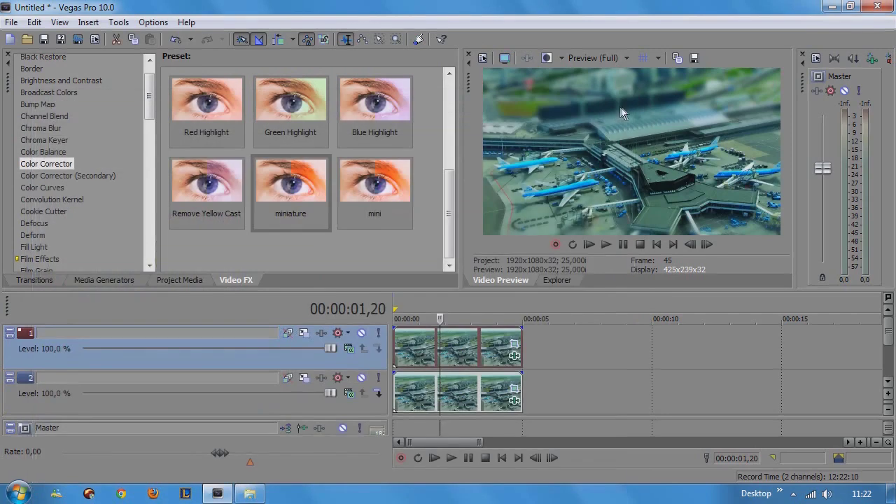
pyautogui.click(477, 343)
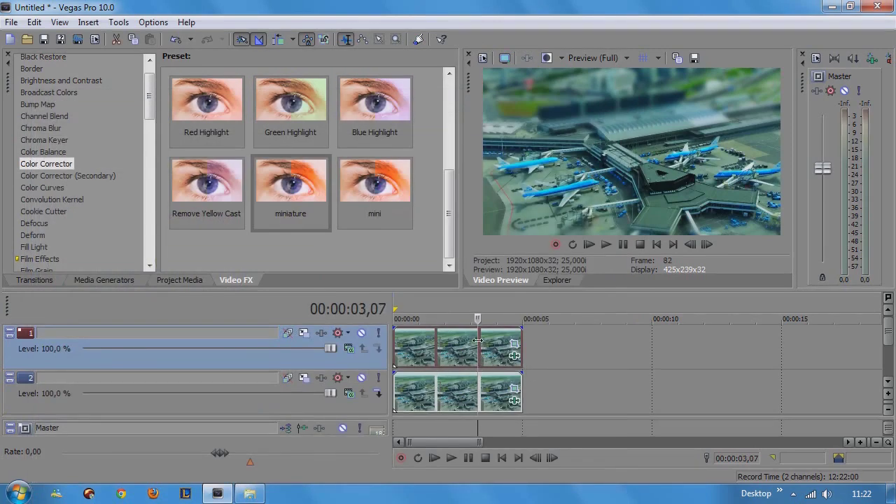